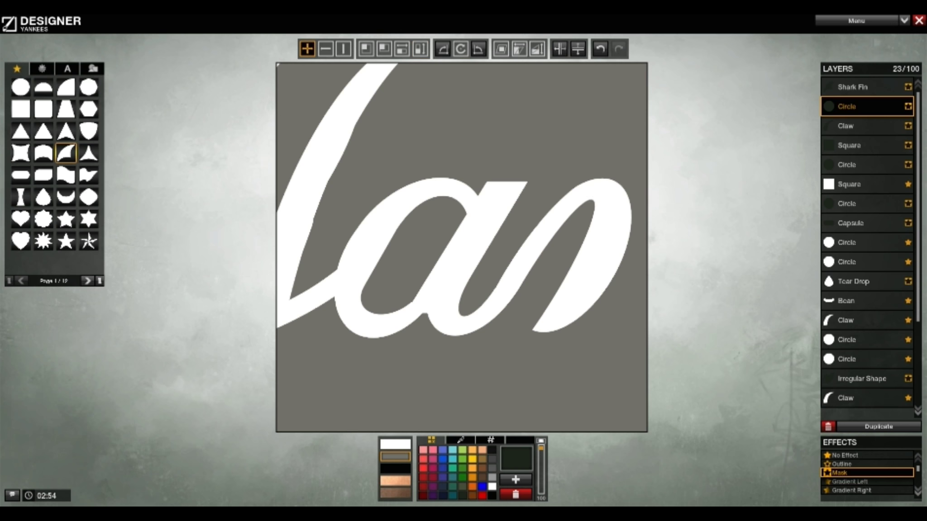
Duplicate the white square as the slanted stem of the n, and shift the lettering layers sideways to make room
click(877, 190)
click(879, 427)
click(461, 49)
drag(484, 235, 583, 267)
click(307, 49)
drag(588, 267, 461, 244)
scroll(900, 116, down, 7)
shift+click(862, 399)
Add a white circle, scale and rotate it into a slanted oval, and place it as the n's second hump
double_click(21, 87)
click(366, 49)
click(461, 49)
drag(480, 218, 497, 235)
click(308, 49)
drag(457, 236, 492, 229)
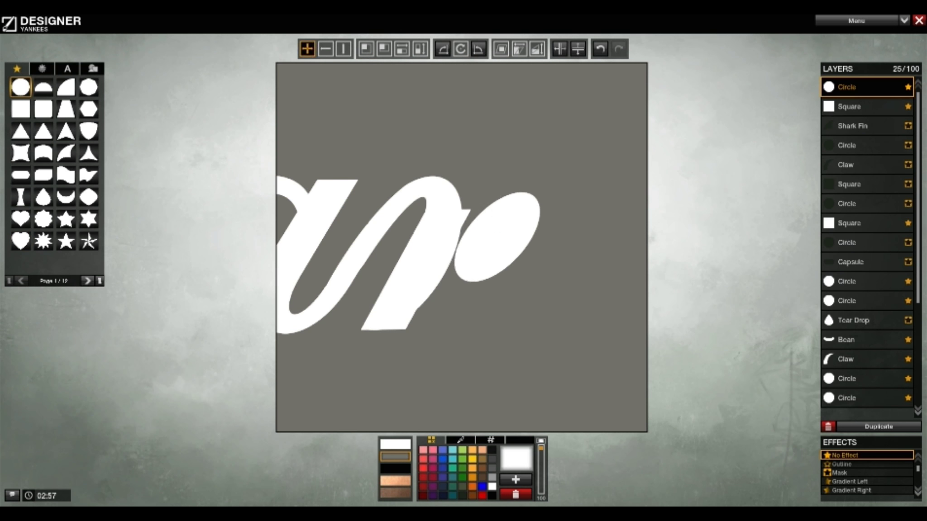
Add a dark Egg, flip, narrow and tilt it inside the n's second hump, and apply the Mask effect
click(87, 281)
double_click(66, 88)
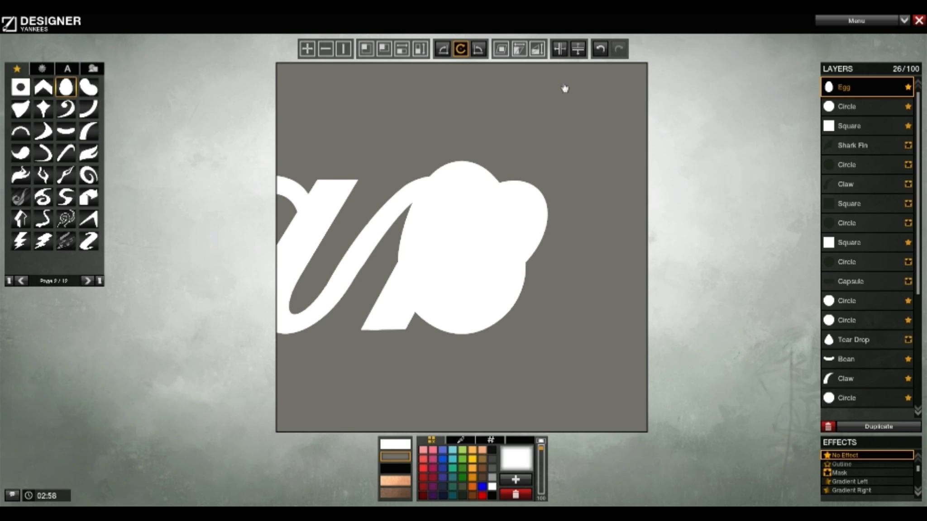
click(578, 49)
click(462, 495)
click(384, 48)
drag(502, 254, 480, 271)
click(461, 49)
drag(466, 212, 493, 226)
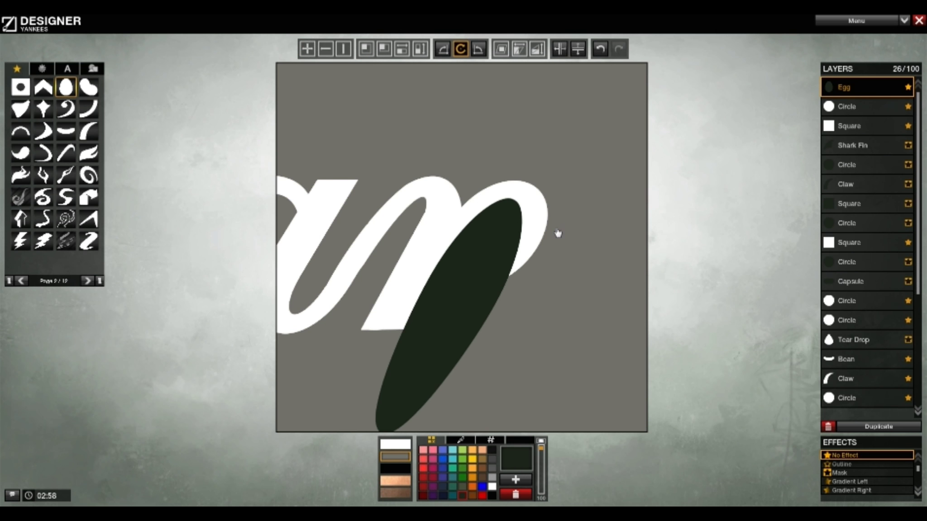
click(366, 49)
click(307, 49)
click(840, 473)
Add a white Semi-circle, scale and rotate it, and place it as the lower curve of the n's last stroke
click(21, 282)
double_click(44, 88)
click(461, 49)
click(366, 49)
click(307, 49)
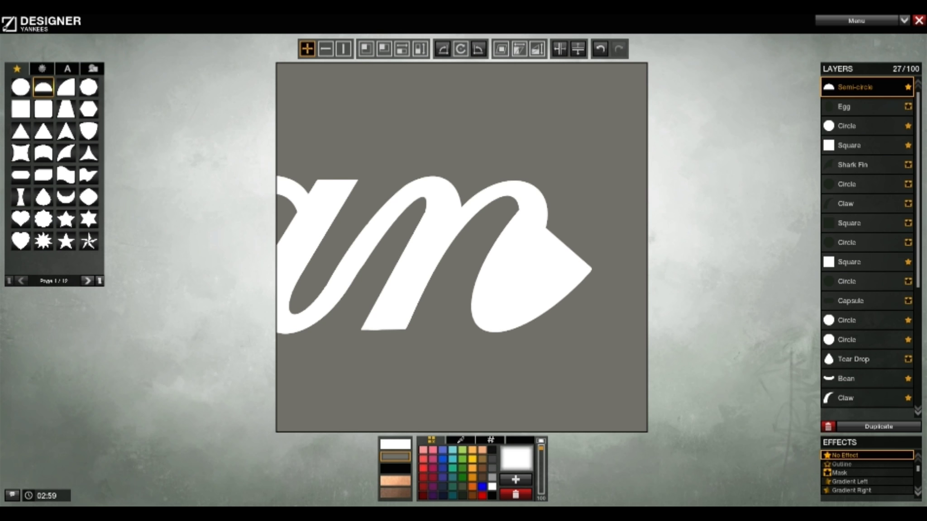
drag(634, 195, 586, 153)
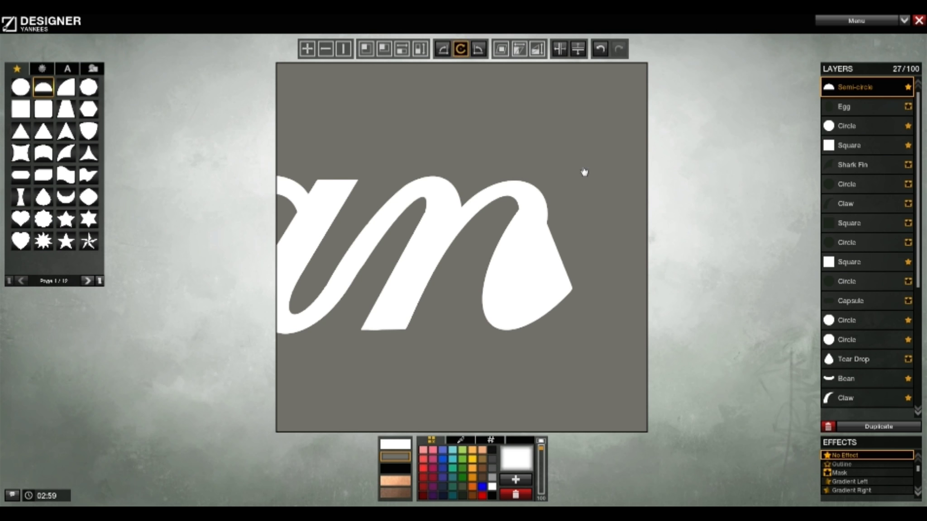
click(308, 49)
Add a dark Shark Fin, rotate it and narrow its width beside the n's last stroke
double_click(66, 153)
click(462, 495)
click(460, 49)
drag(412, 136, 519, 373)
click(307, 49)
drag(419, 355, 497, 282)
click(402, 49)
drag(584, 181, 493, 181)
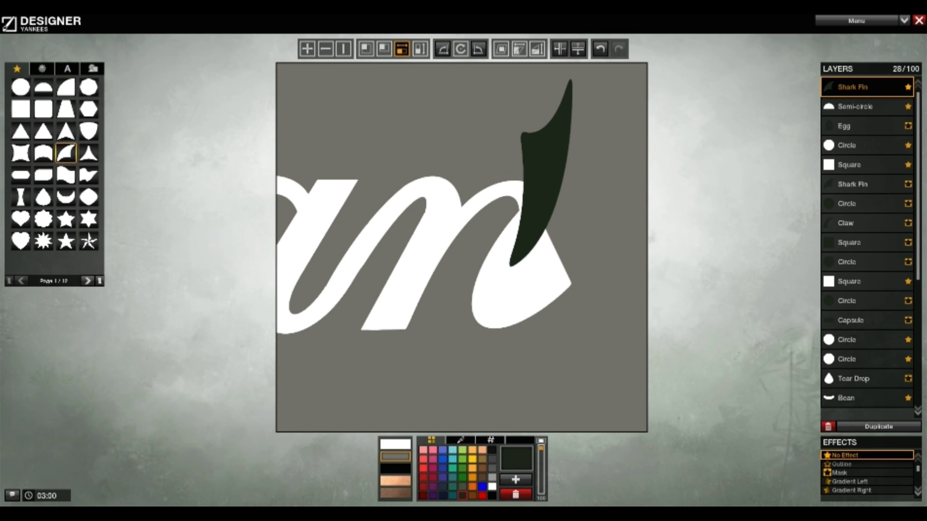
Scale, rotate and position the dark Shark Fin over the outer edge of the n's last stroke
click(307, 49)
click(461, 49)
click(307, 49)
click(366, 49)
click(307, 49)
drag(579, 152, 585, 149)
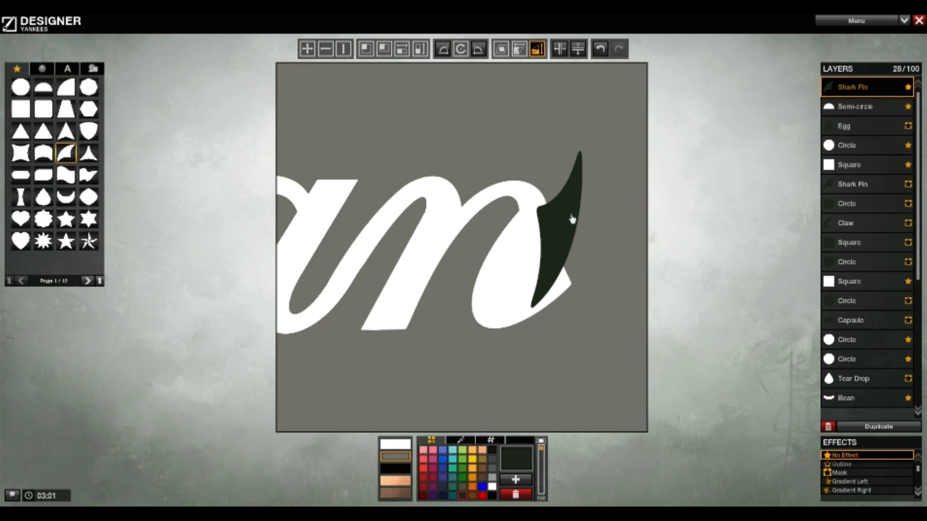
click(461, 48)
click(307, 49)
Add a narrow dark circle tilted along the n's tail, and apply the Mask effect to it and the Shark Fin
double_click(21, 87)
click(402, 49)
click(462, 496)
click(461, 49)
click(366, 49)
click(307, 49)
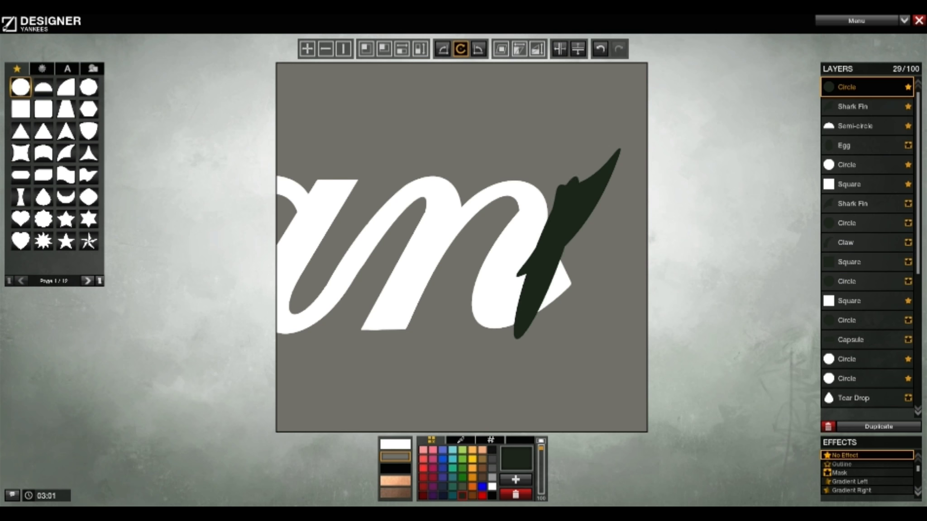
drag(577, 178, 607, 198)
click(307, 49)
drag(547, 258, 568, 243)
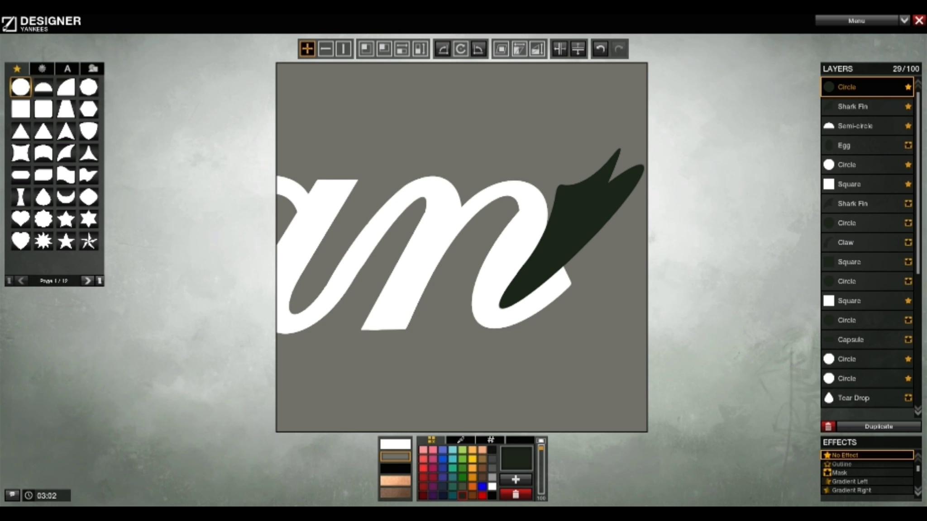
ctrl+click(852, 107)
click(842, 473)
Add a Crescent, then rotate, scale and position it at the end of the n's tail
double_click(66, 197)
click(461, 49)
drag(520, 290, 529, 218)
click(366, 49)
drag(602, 226, 566, 261)
click(462, 495)
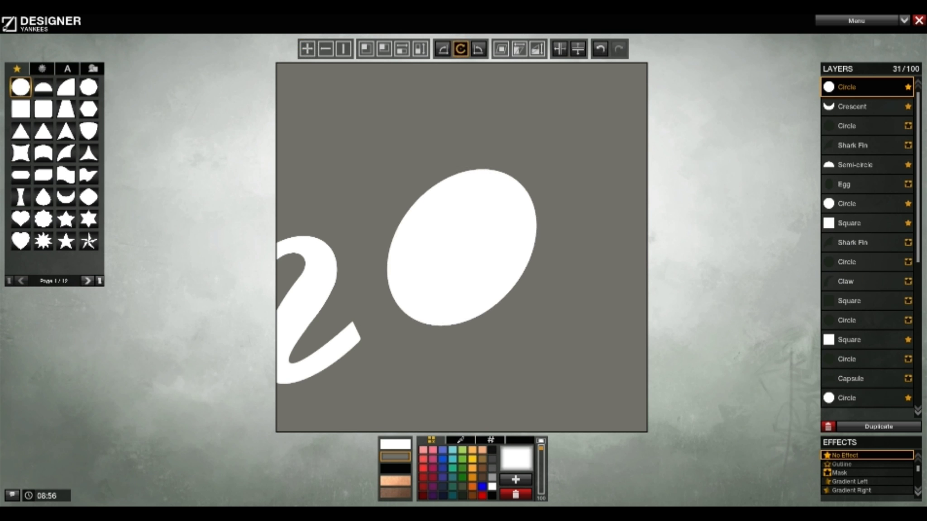
Shrink and place the slanted white oval above the n's right side, and add a second circle stretched and rotated to fit the k
drag(462, 247, 544, 131)
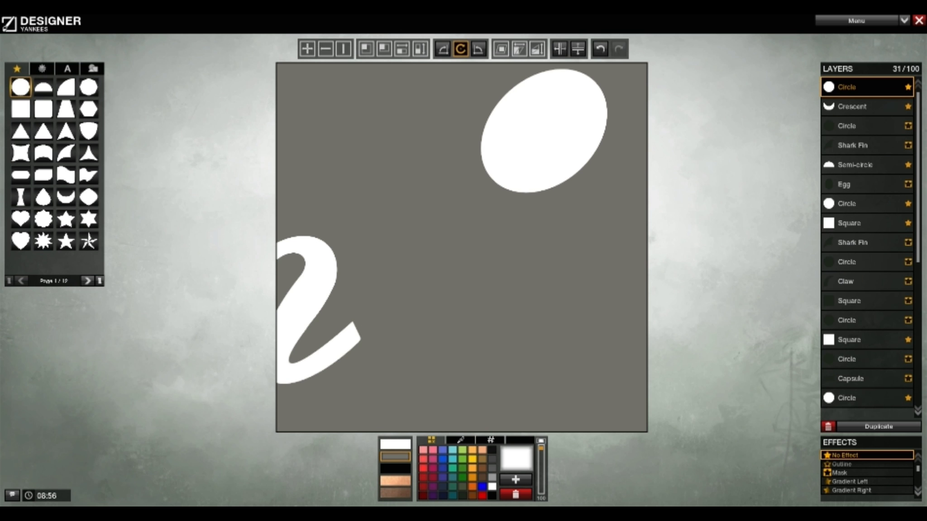
drag(20, 87, 453, 252)
click(461, 48)
click(419, 49)
click(307, 48)
click(461, 48)
mouse_move(516, 144)
mouse_down()
mouse_move(460, 122)
mouse_move(516, 144)
mouse_up()
click(402, 48)
click(460, 49)
click(308, 48)
drag(461, 240, 444, 249)
Add a square, narrow it into a stem and move it next to the n
double_click(20, 110)
click(402, 48)
drag(543, 248, 476, 247)
click(307, 48)
drag(462, 247, 332, 296)
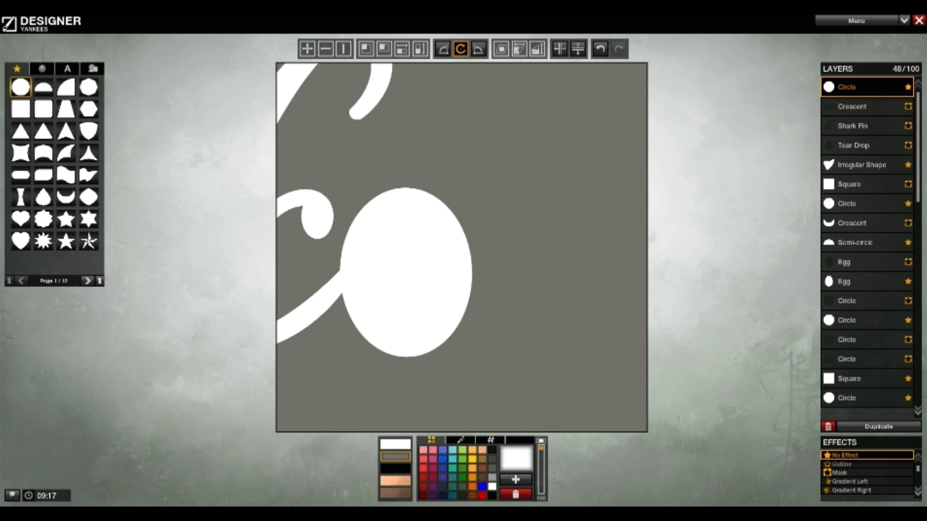
Recolour the large white oval beside the e's tail with the darkest green swatch
click(462, 497)
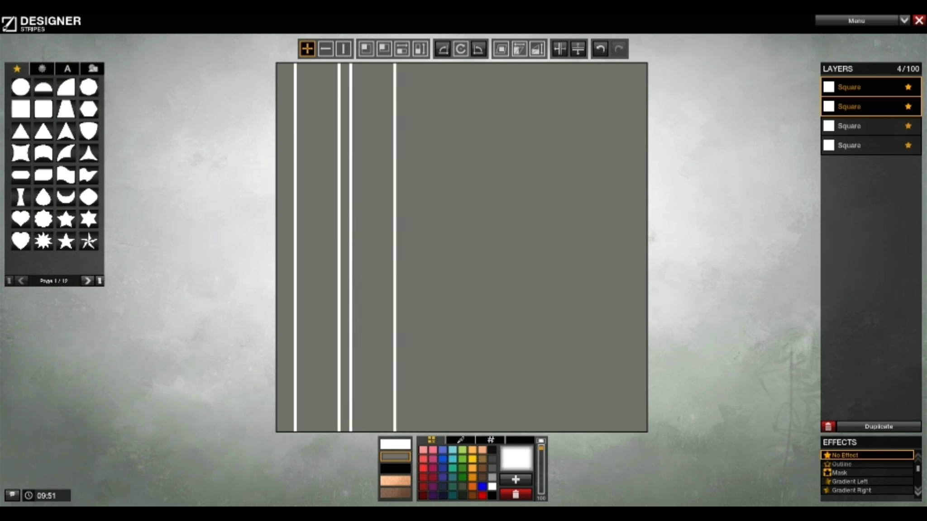
Duplicate the two selected vertical stripes, place the copies at even spacing to the right, and delete the overlapping square
click(878, 427)
drag(384, 247, 473, 246)
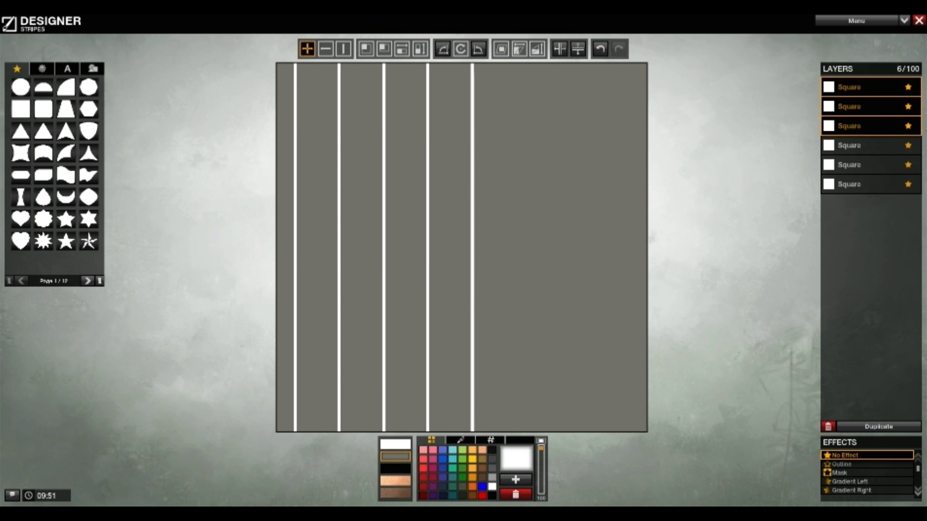
click(871, 126)
click(828, 427)
click(871, 88)
shift+click(871, 145)
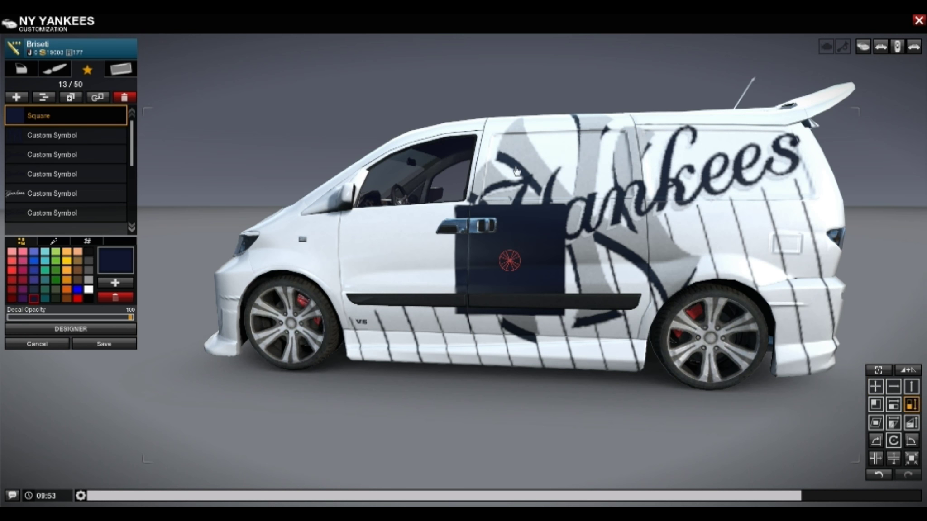
Flatten the navy square decal, rotate it into a slanted bar and move it across the van's side
drag(704, 322, 704, 407)
click(893, 440)
drag(724, 317, 706, 290)
click(876, 386)
drag(736, 172, 590, 214)
Move the navy square layer below the Yankees and NY symbols and adjust the bar's placement
drag(40, 113, 69, 187)
click(69, 193)
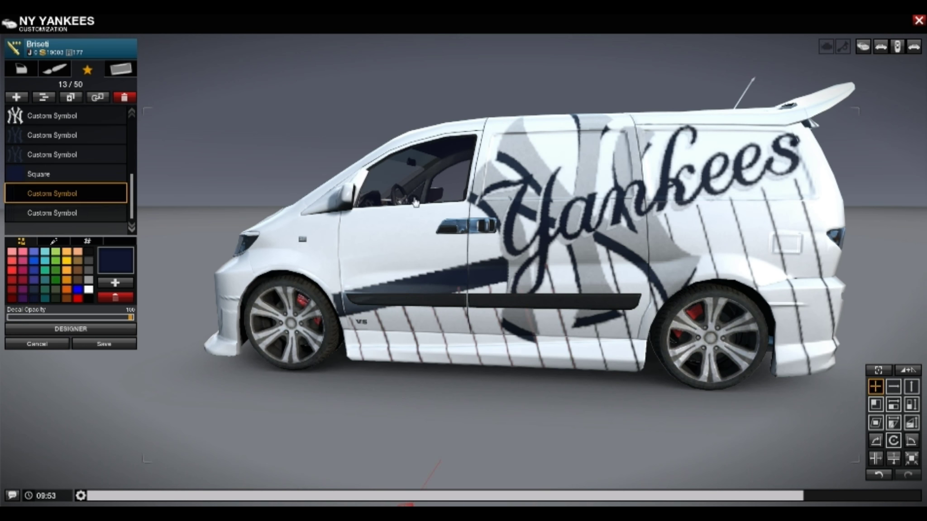
click(423, 272)
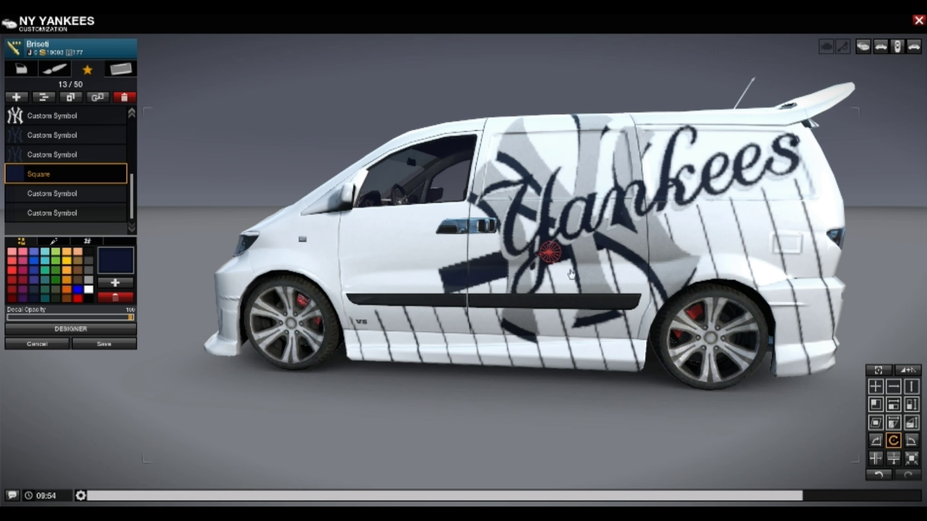
drag(507, 272, 506, 287)
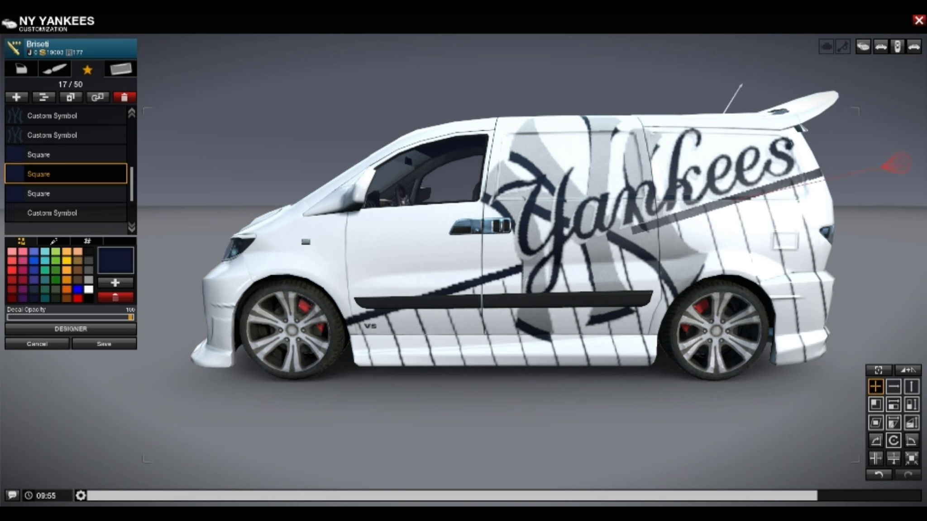
Reposition the navy square stripe along the van's side beneath the Yankees lettering
drag(592, 220, 801, 268)
drag(543, 289, 181, 290)
click(97, 156)
drag(355, 192, 186, 156)
drag(543, 290, 679, 289)
Add the Yankees lettering symbol to the van's rear window, then position and rotate it
click(17, 98)
click(533, 371)
drag(520, 258, 518, 195)
click(894, 441)
drag(518, 195, 642, 195)
Add the NY logo symbol to the van's rear and centre it over the lettering
click(16, 97)
double_click(417, 285)
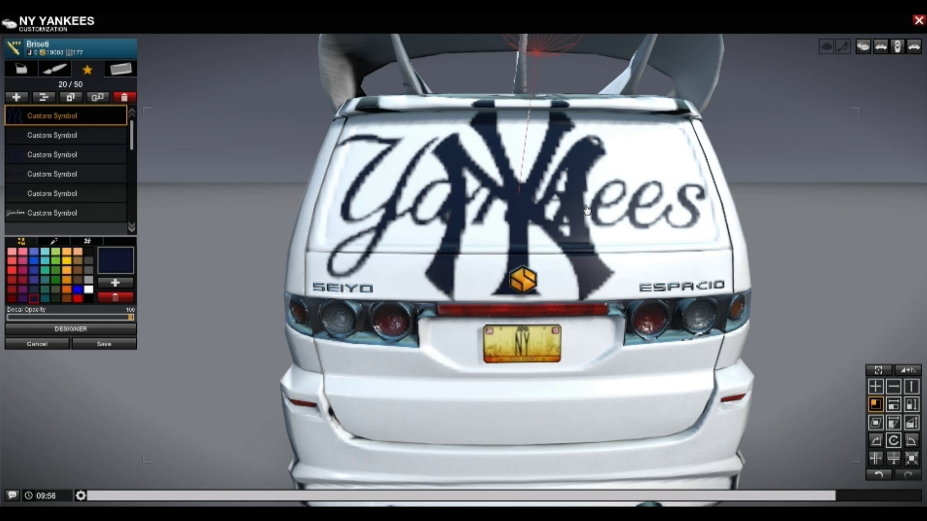
drag(543, 290, 521, 290)
Recolour the rear NY logo white, darken it slightly to light grey, and duplicate it
click(89, 290)
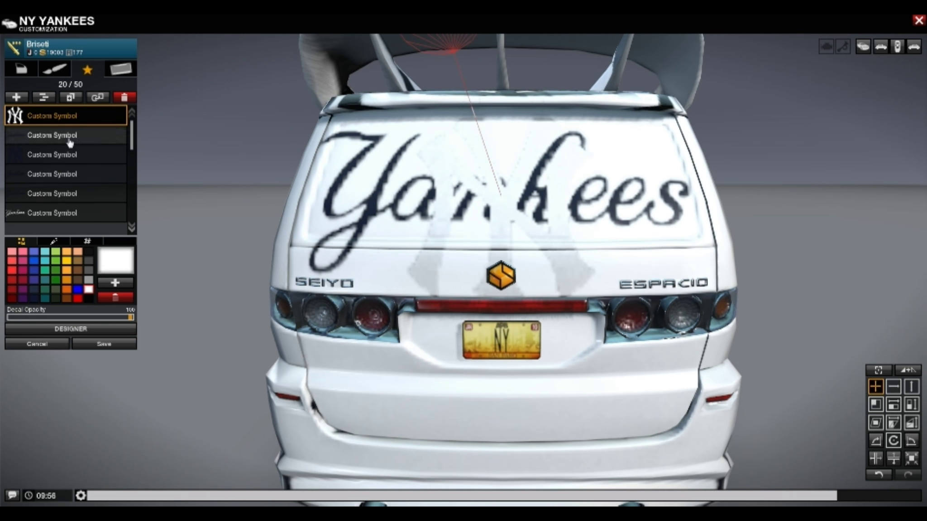
click(54, 242)
drag(88, 251, 89, 258)
click(72, 97)
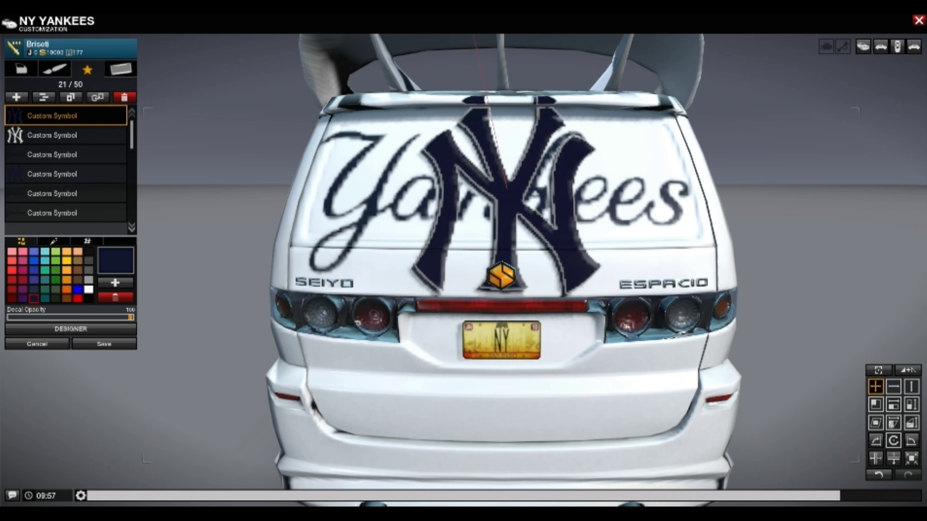
Move the rear Yankees lettering above the NY logos, recolour its copy light grey and offset it slightly
click(88, 136)
drag(88, 155, 71, 141)
click(89, 289)
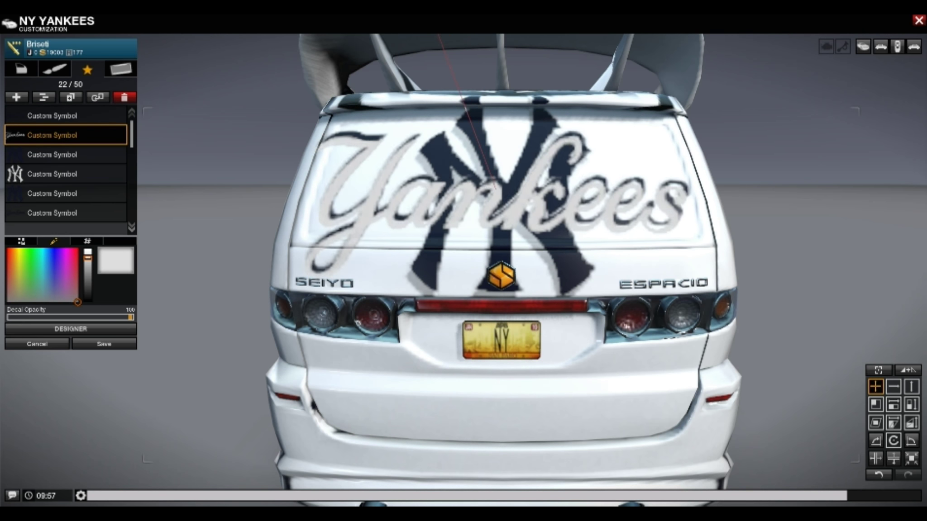
drag(544, 233, 543, 231)
Enlarge the navy NY logo so it spans the van's rear window and tailgate
click(64, 155)
click(876, 404)
drag(534, 290, 568, 324)
click(64, 136)
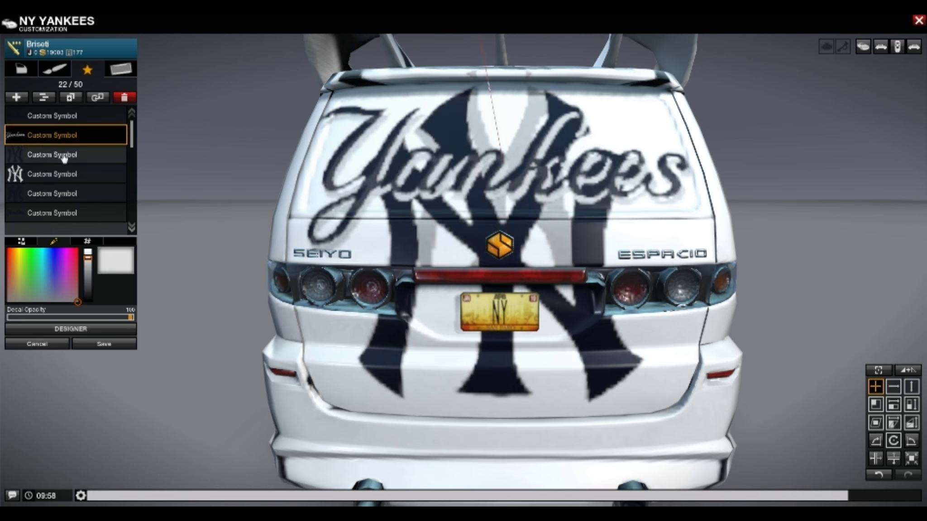
Move the grey NY logo above the navy one, then scale and position it so the navy forms a shadow edge
drag(65, 174, 64, 154)
click(876, 404)
click(876, 386)
drag(498, 181, 394, 272)
click(876, 404)
click(875, 386)
click(59, 174)
click(875, 405)
click(876, 386)
click(68, 115)
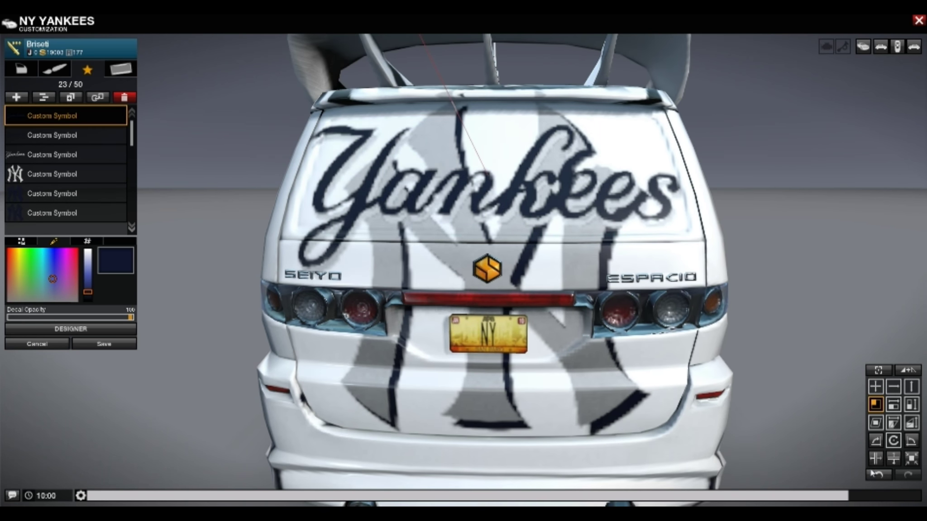
Add another symbol to the van's rear, move its layer below the lettering, and scale and position it
click(16, 98)
click(453, 171)
double_click(478, 347)
click(22, 241)
click(875, 387)
drag(41, 115, 41, 176)
click(876, 404)
click(876, 387)
drag(543, 276, 250, 302)
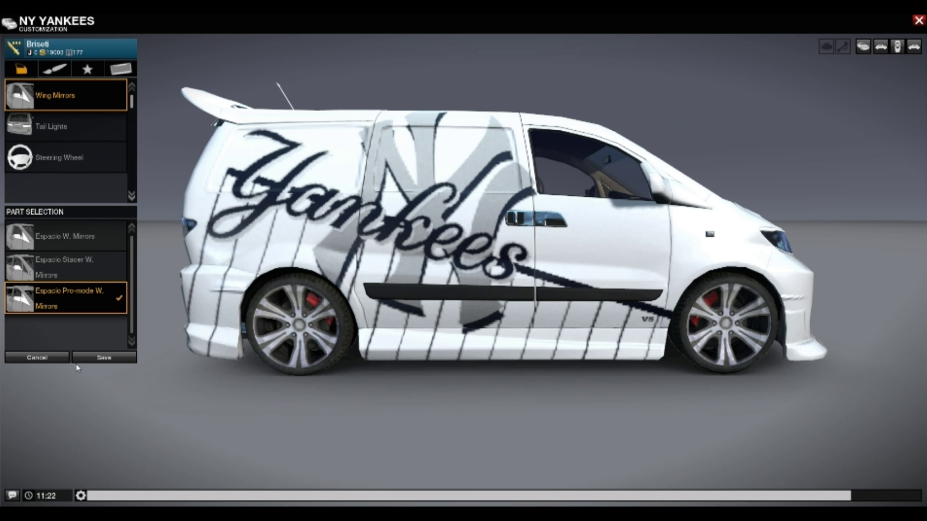
Save the van's customization
click(100, 358)
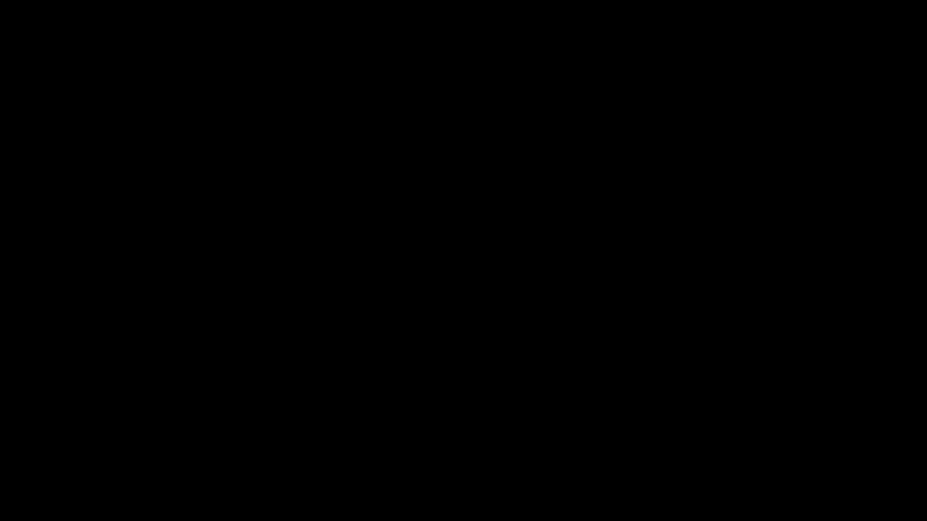